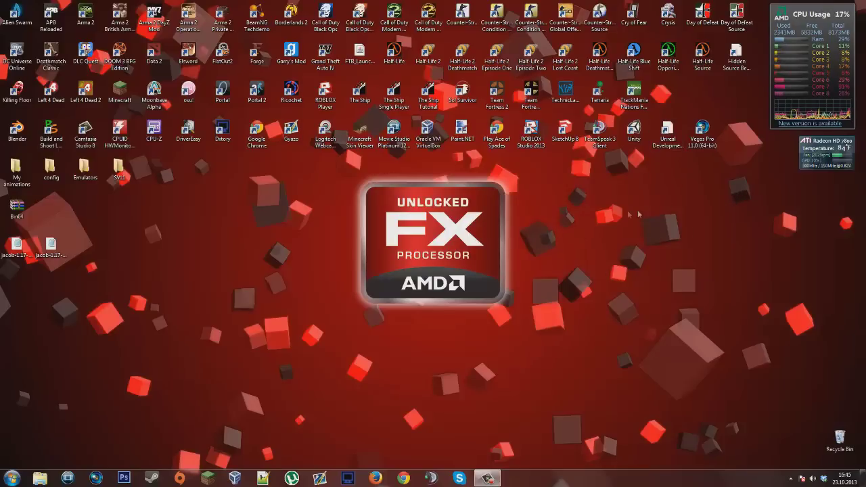
Launch Crysis from the desktop and dismiss its crash report.
left_click_drag(641, 201, 562, 195)
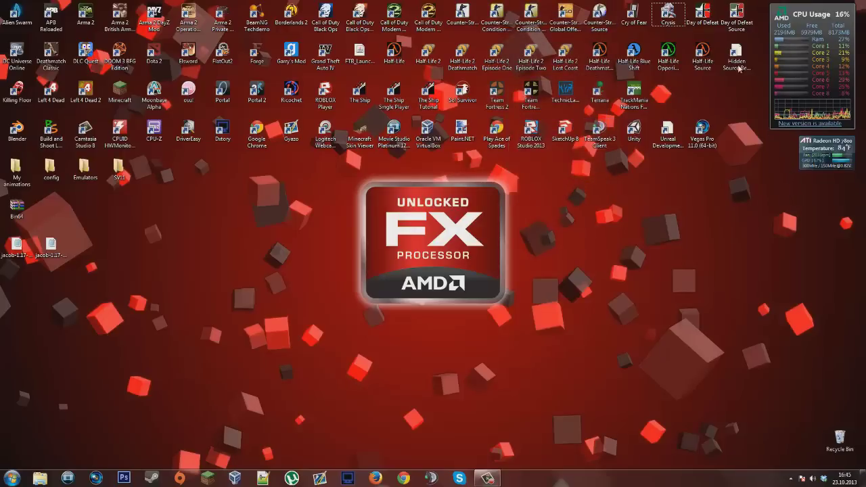
double_click(669, 27)
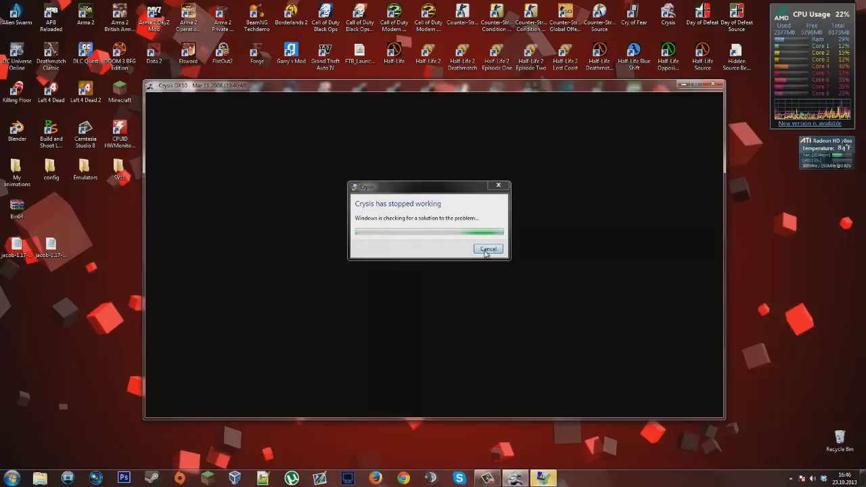
left_click(489, 253)
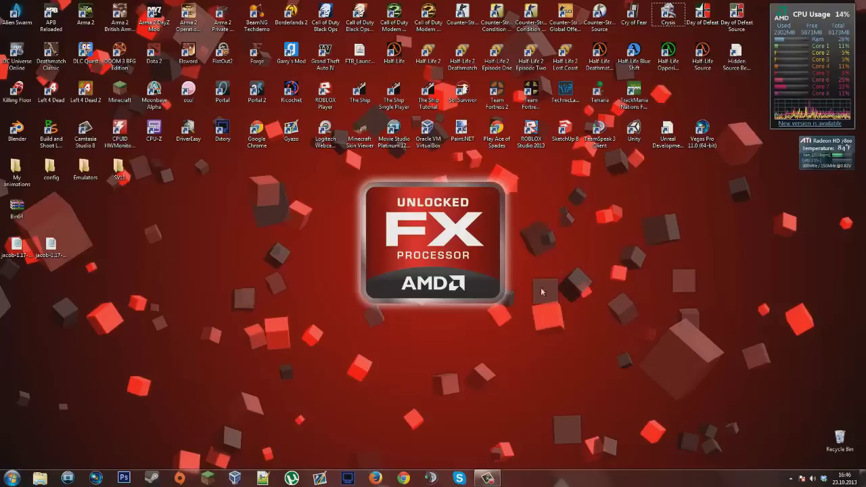
left_click_drag(346, 171, 519, 321)
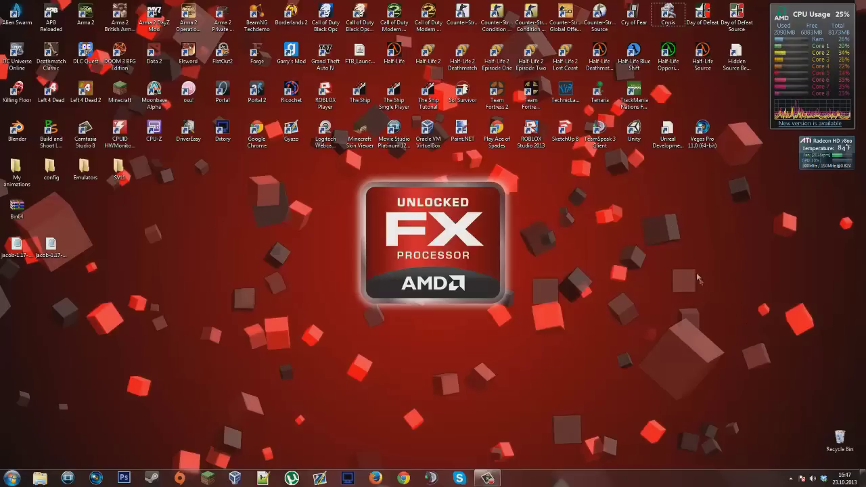
left_click(22, 215)
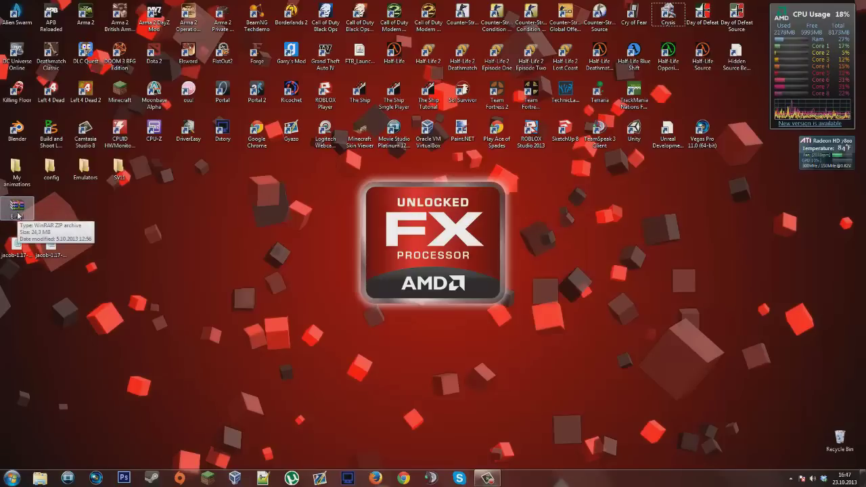
left_click(127, 211)
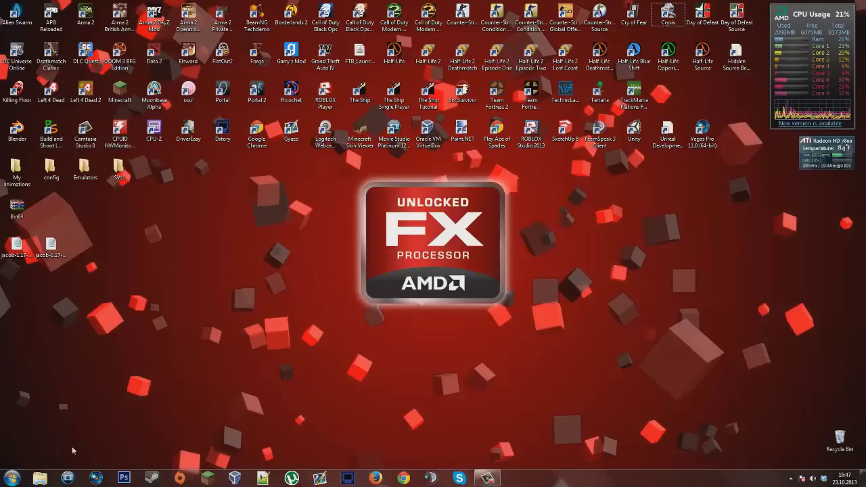
Switch to Steam, look up Crysis in the game library, and close the Steam window.
left_click(151, 479)
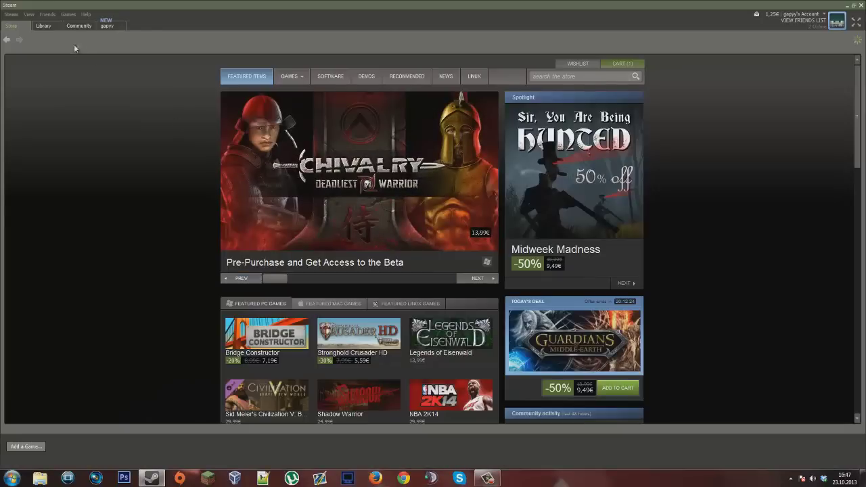
left_click(30, 15)
left_click(47, 36)
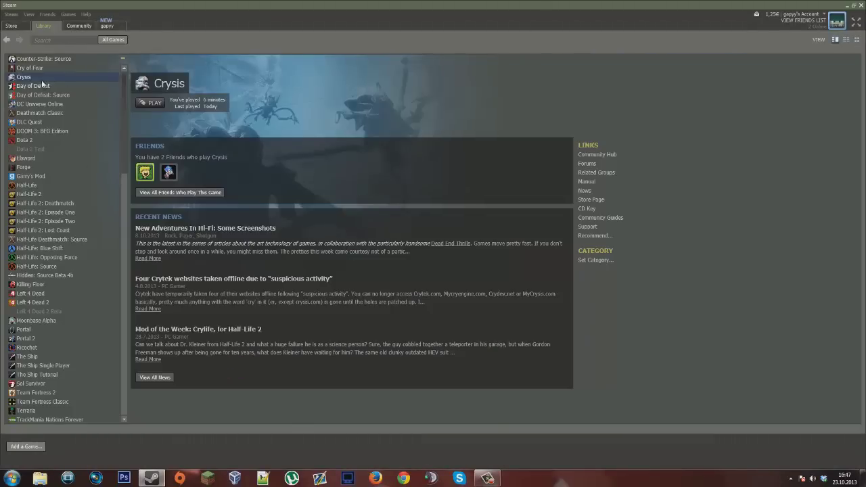
right_click(41, 80)
left_click(275, 87)
scroll(123, 210, "up", 5)
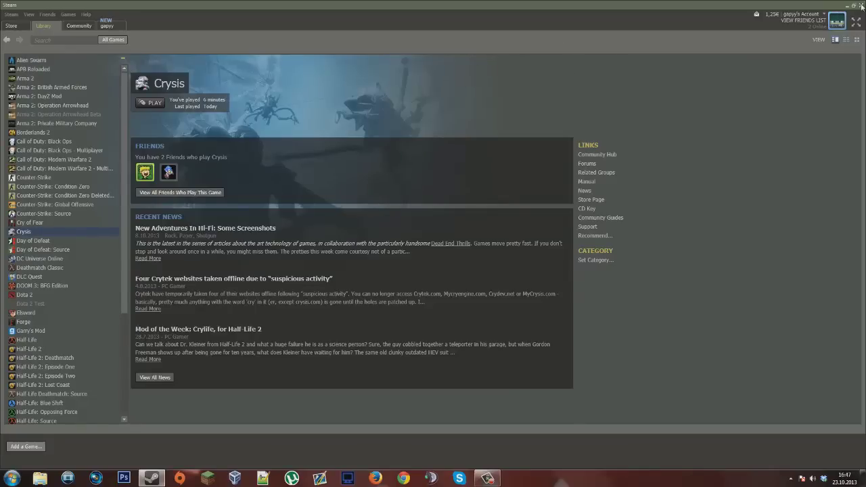
left_click(855, 6)
Browse the computer's drives and open the Program Files (x86) folder on Data Disk (D:).
left_click(11, 478)
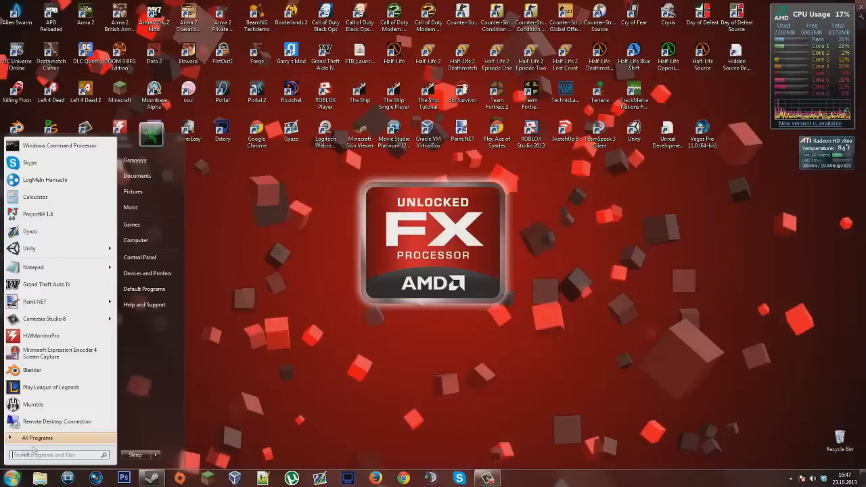
left_click(155, 241)
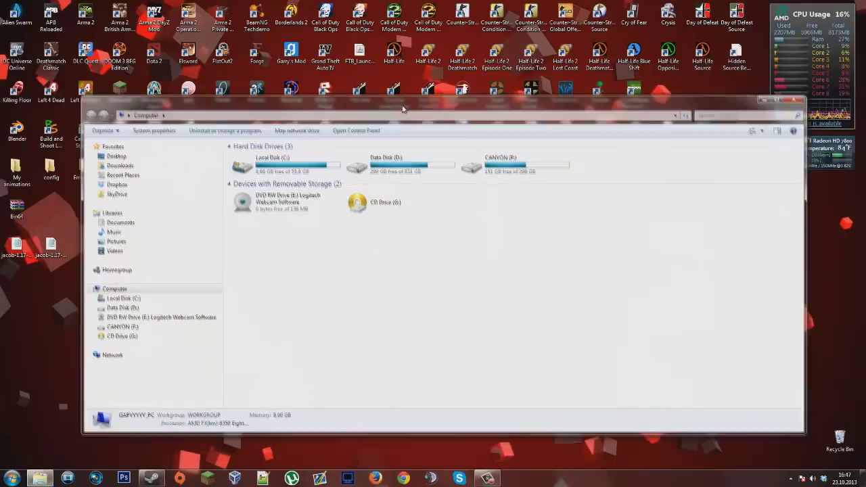
left_click(403, 169)
key("Return")
scroll(497, 224, "down", 8)
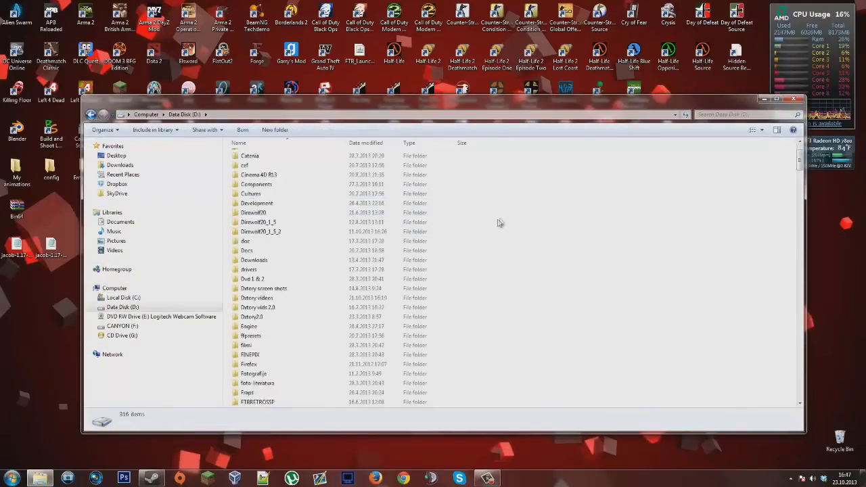
scroll(491, 244, "down", 5)
double_click(345, 308)
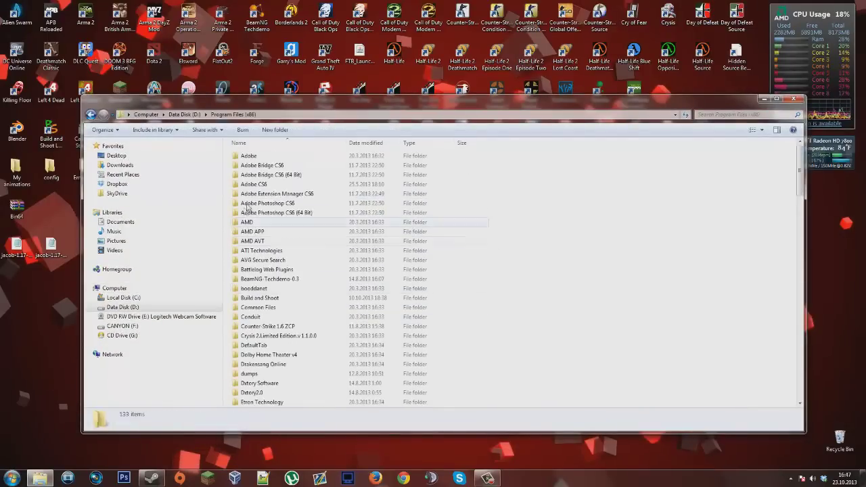
Open the Crysis game folder inside Steam\SteamApps\common.
scroll(320, 305, "down", 12)
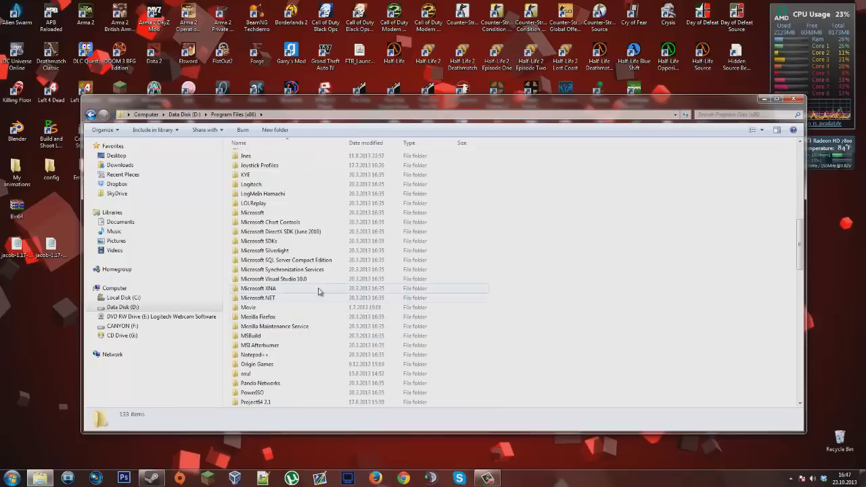
key("s")
key("s")
key("s")
key("s")
key("s")
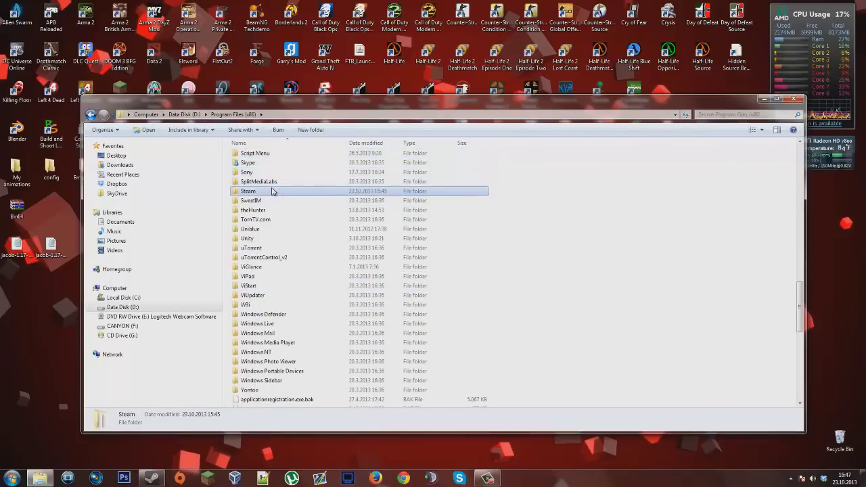
double_click(275, 191)
double_click(265, 296)
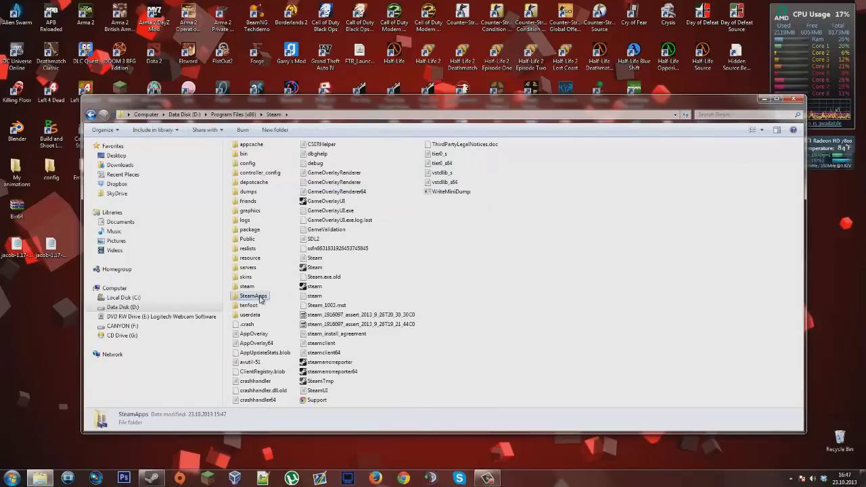
double_click(295, 157)
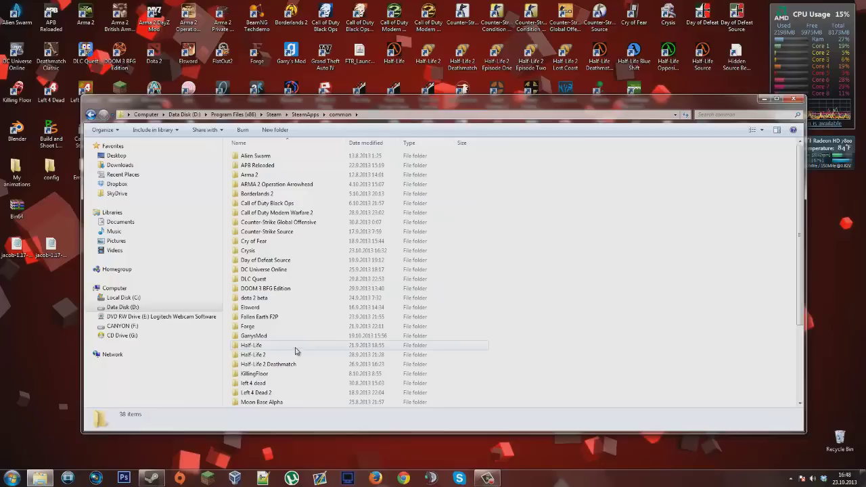
double_click(249, 250)
Permanently delete the existing Bin32(old) folder from the Crysis game folder.
left_click(269, 166)
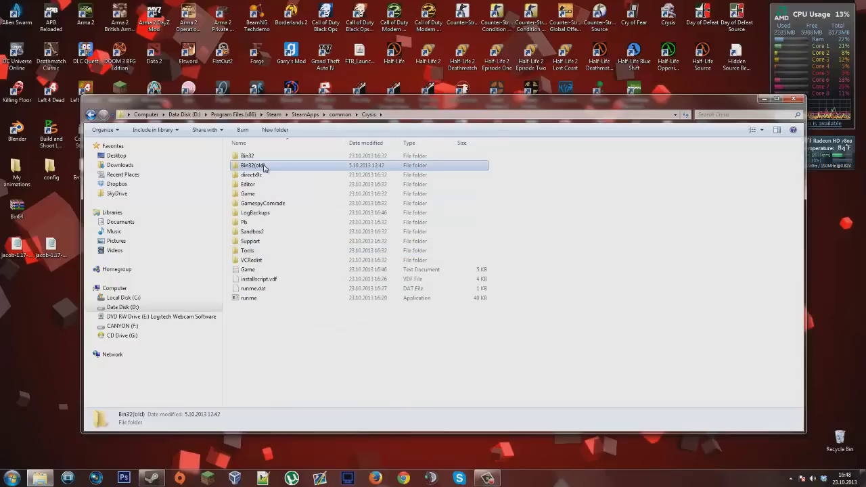
key("shift+Delete")
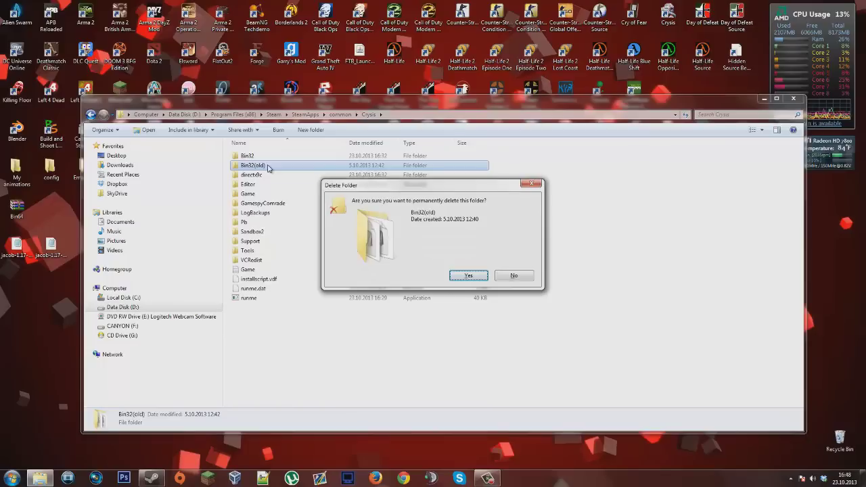
key("Return")
left_click(269, 156)
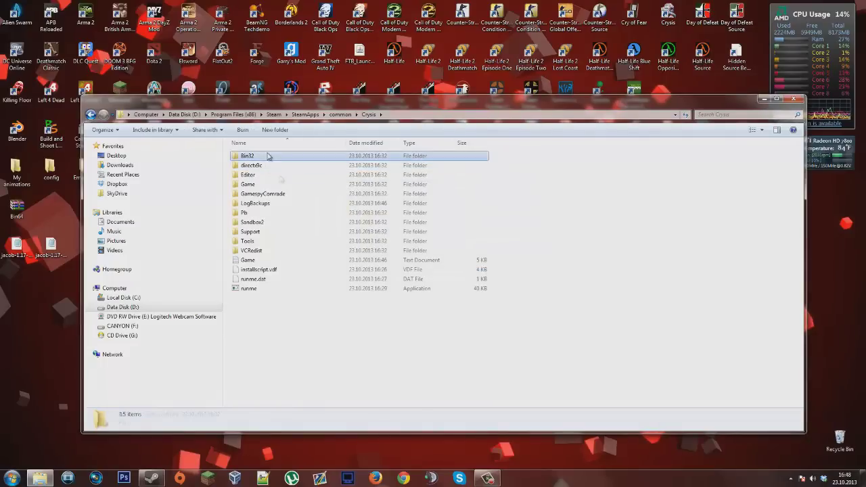
left_click(326, 390)
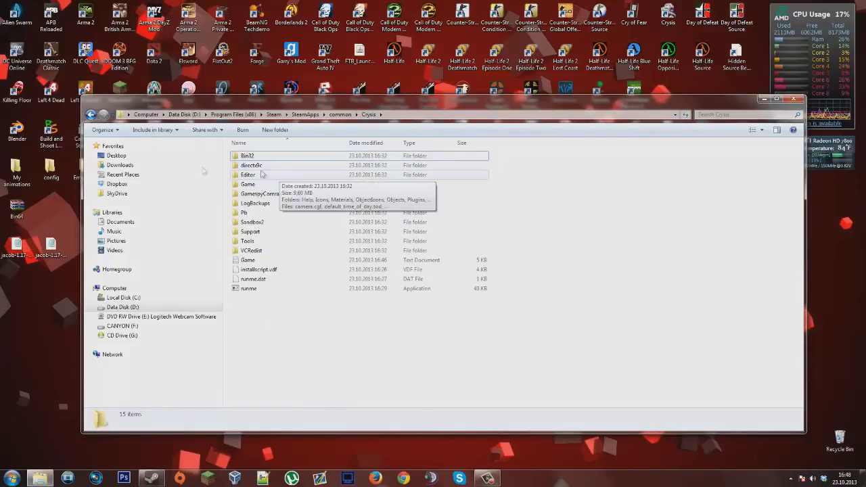
left_click_drag(291, 337, 287, 188)
left_click(308, 307)
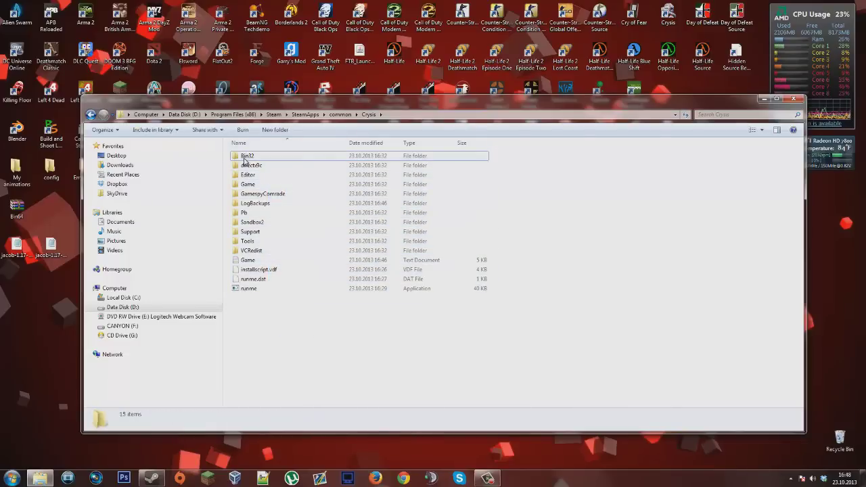
Rename the Bin32 folder in the Crysis game folder as Bin32(old).
left_click(245, 159)
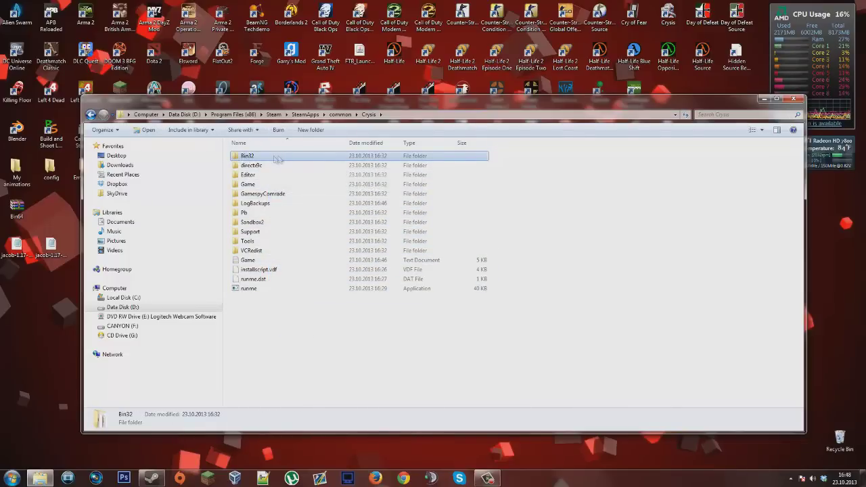
right_click(280, 156)
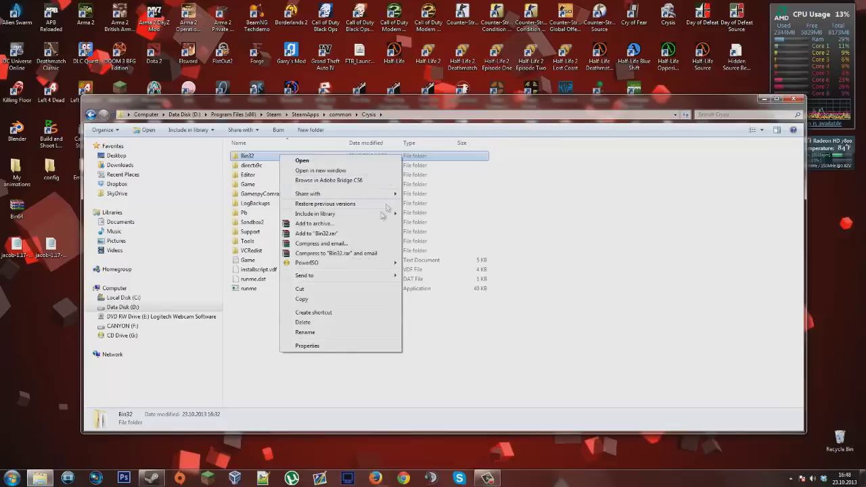
left_click(305, 332)
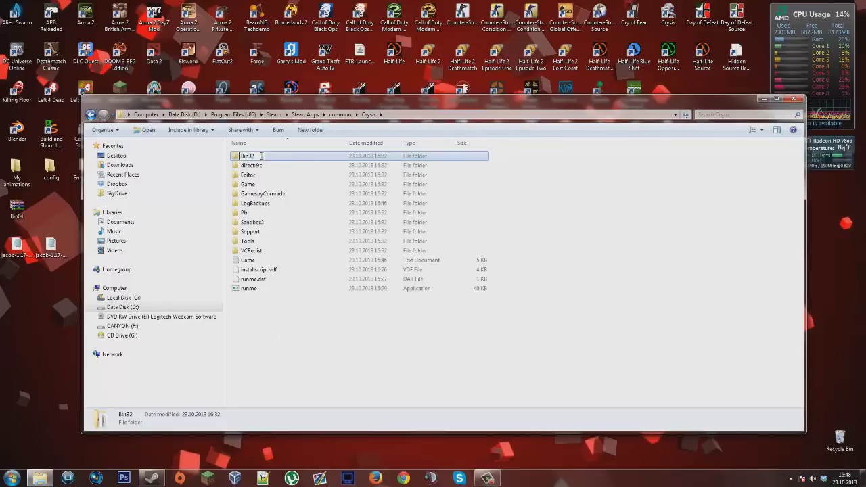
type("(old")
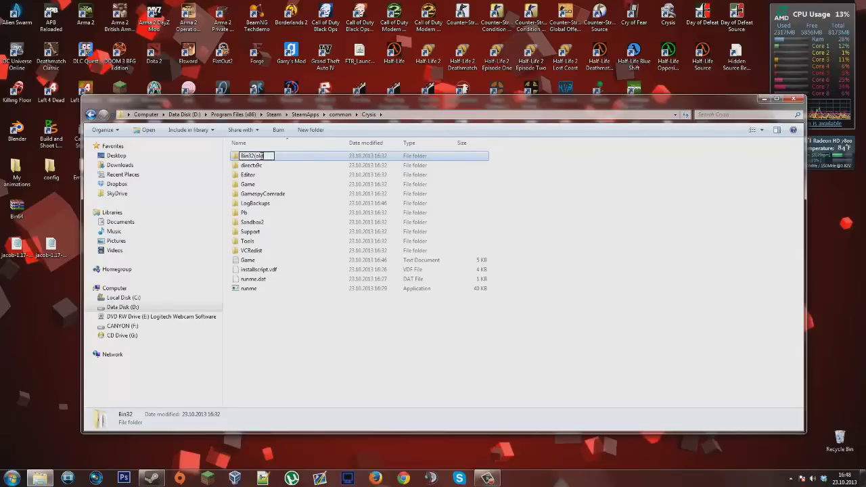
type(")")
key("Return")
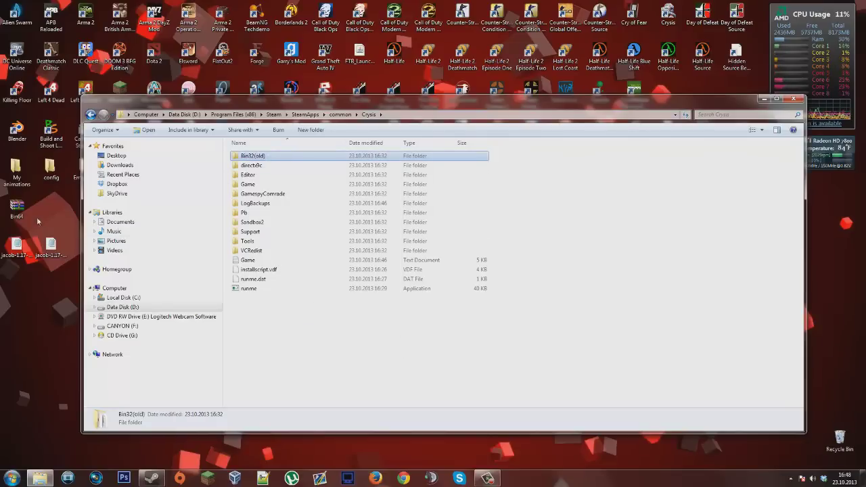
Open the desktop's Bin64 archive in WinRAR, dismiss the licence reminder, and place the window beside the Crysis folder.
double_click(18, 208)
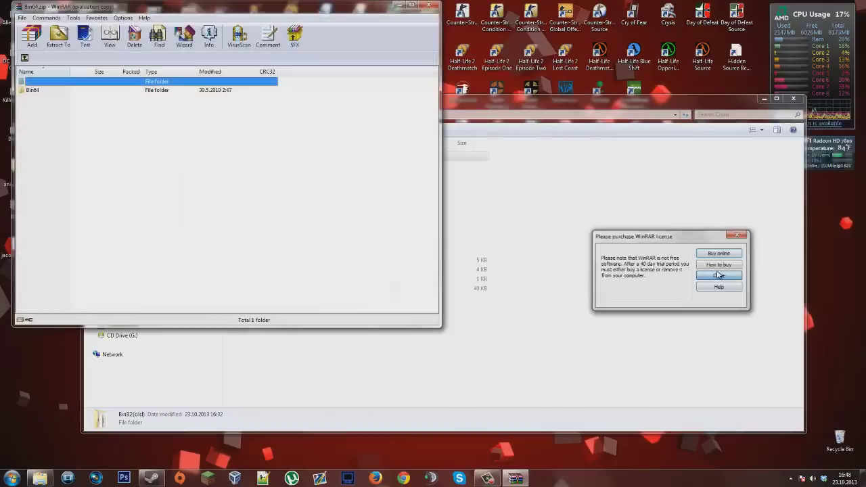
left_click(719, 276)
left_click_drag(264, 10, 764, 120)
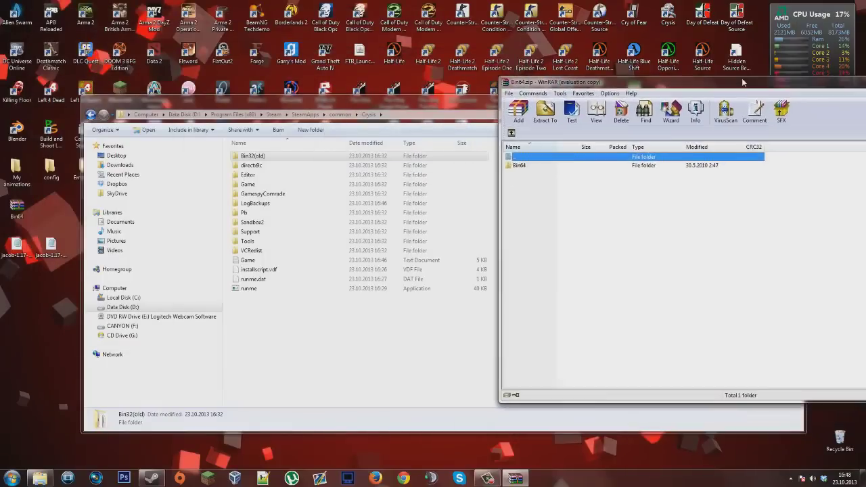
left_click_drag(742, 83, 741, 81)
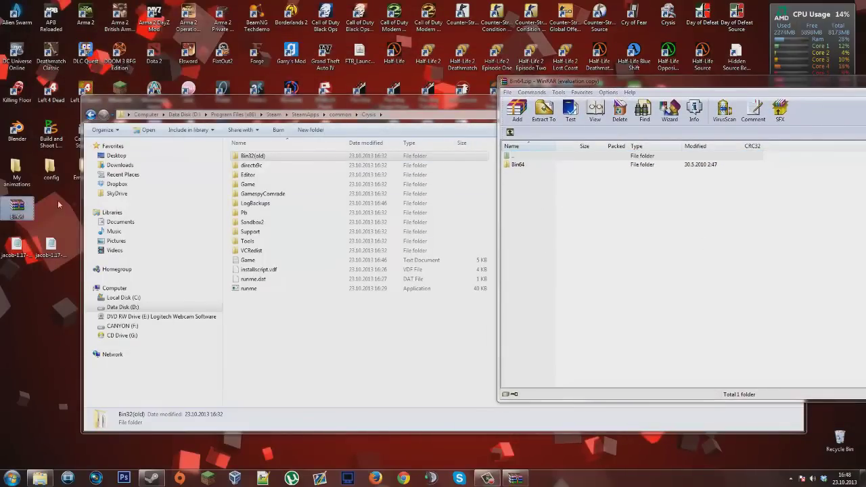
Extract the Bin64 folder from the archive into the Crysis game folder and close the archive.
left_click(564, 165)
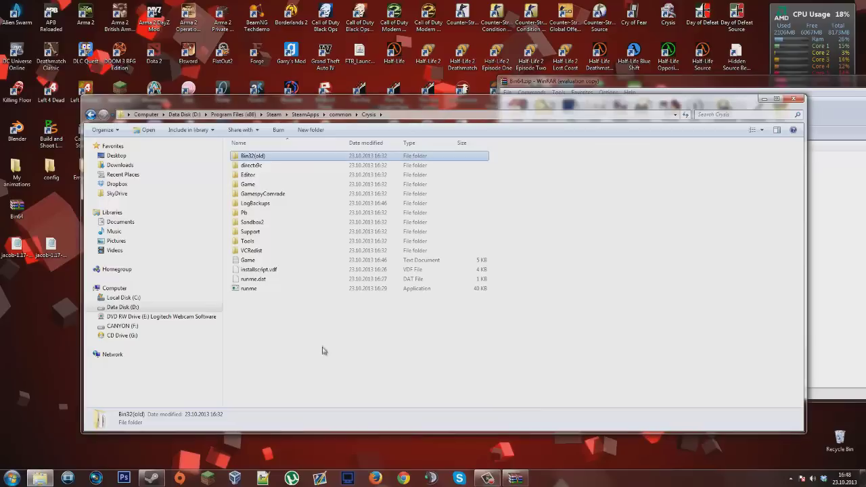
left_click(835, 95)
left_click_drag(648, 86, 486, 94)
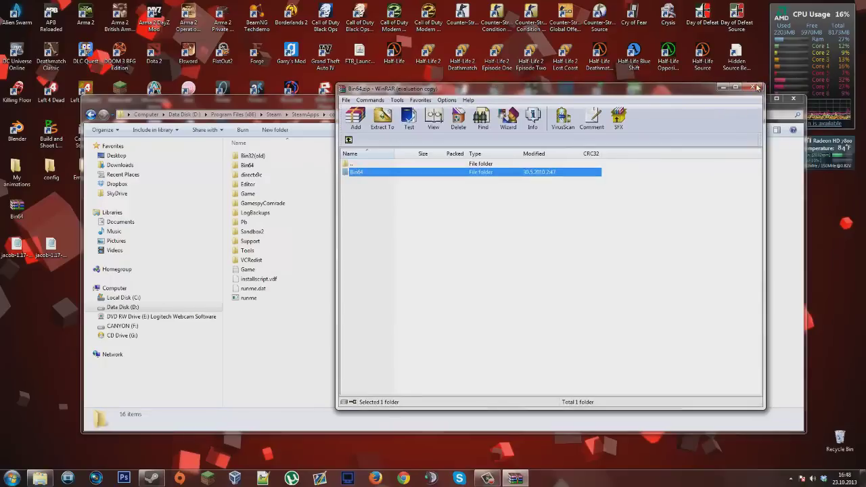
left_click(754, 87)
Rename the extracted Bin64 folder in the Crysis game folder as Bin32.
left_click(290, 167)
right_click(291, 167)
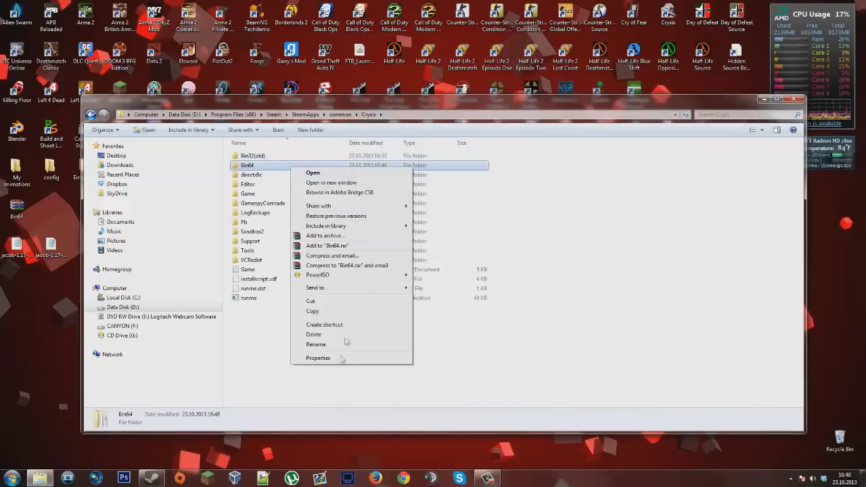
left_click(334, 345)
type("Bin32")
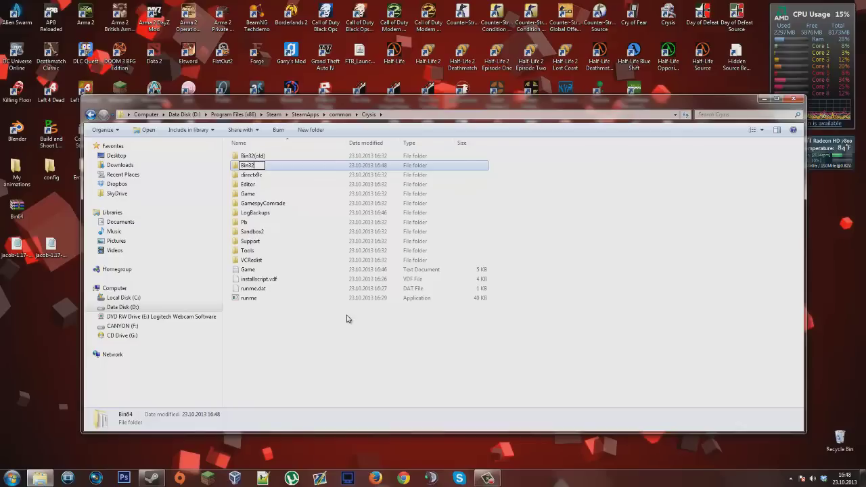
key("Return")
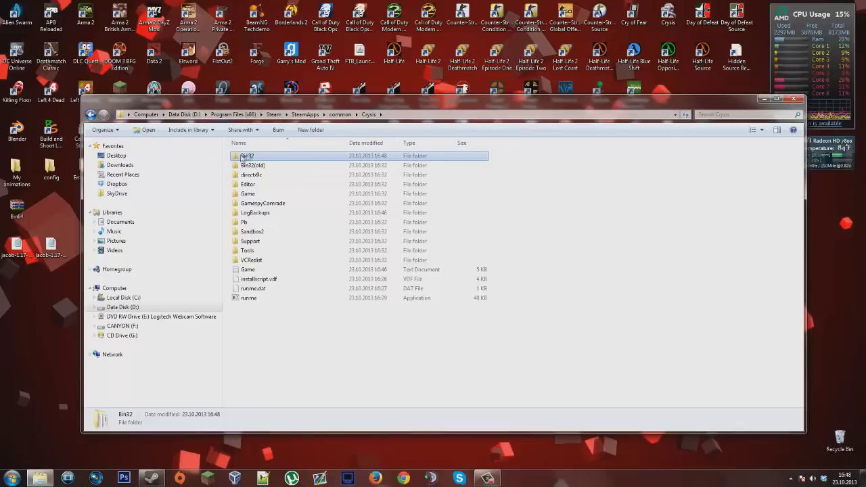
Close the folder window, launch Crysis from the desktop, and start a new single-player game on Hard difficulty.
left_click(794, 99)
double_click(668, 13)
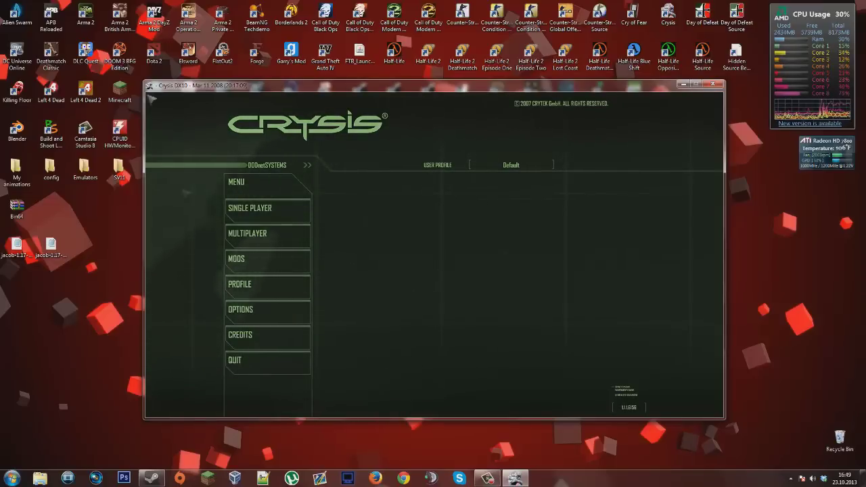
left_click(261, 210)
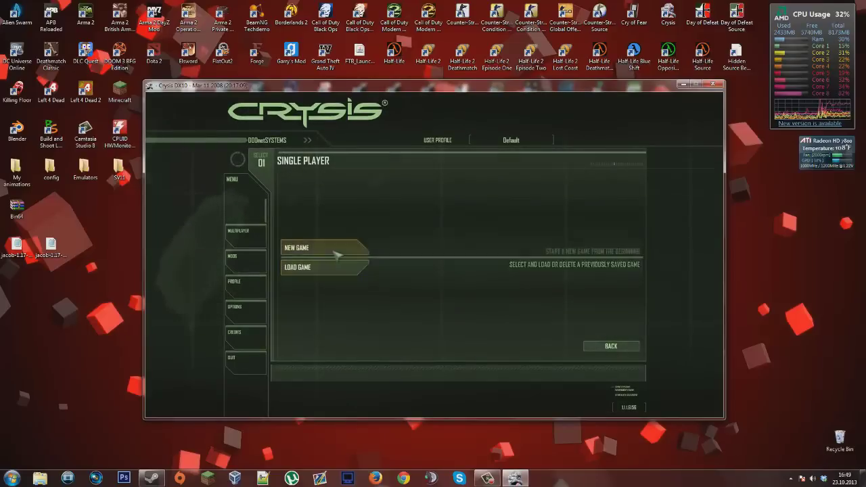
left_click(336, 254)
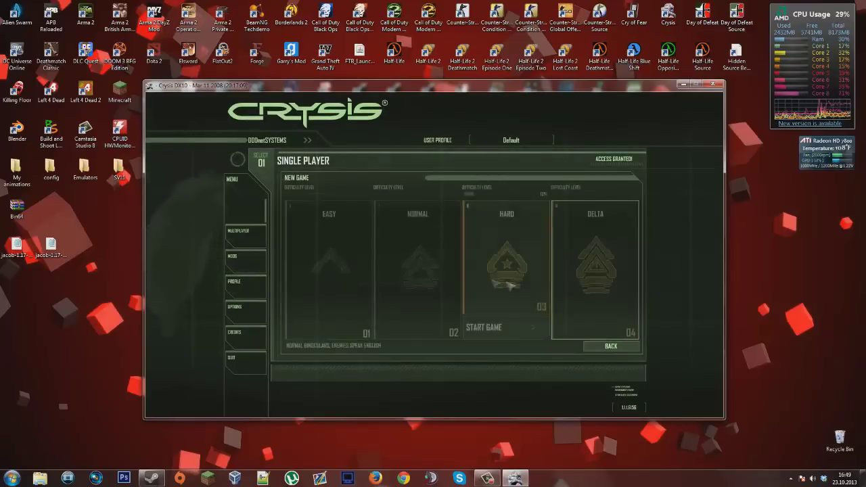
left_click(489, 326)
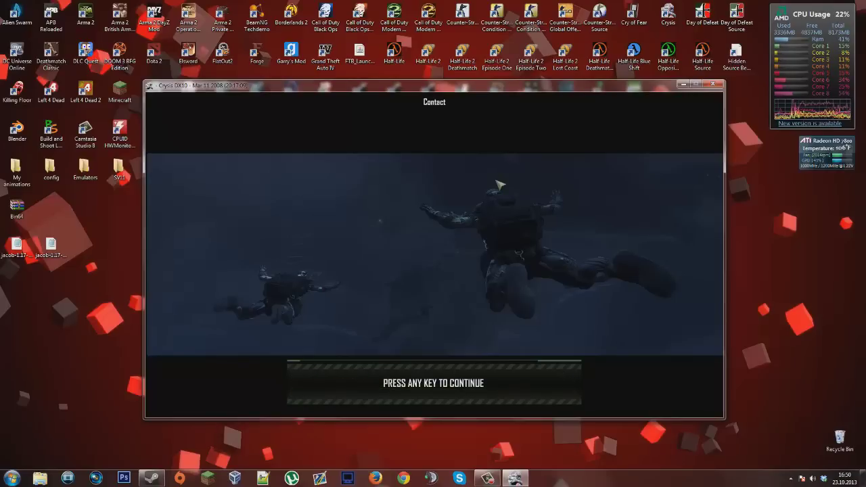
left_click(499, 184)
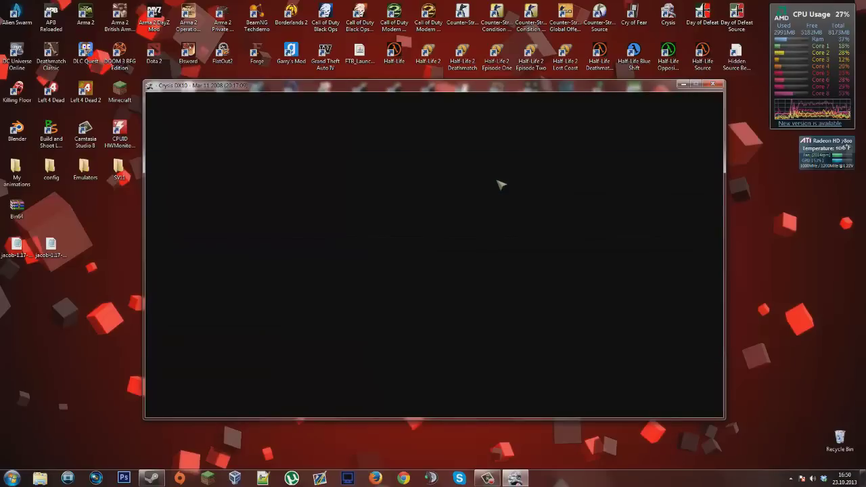